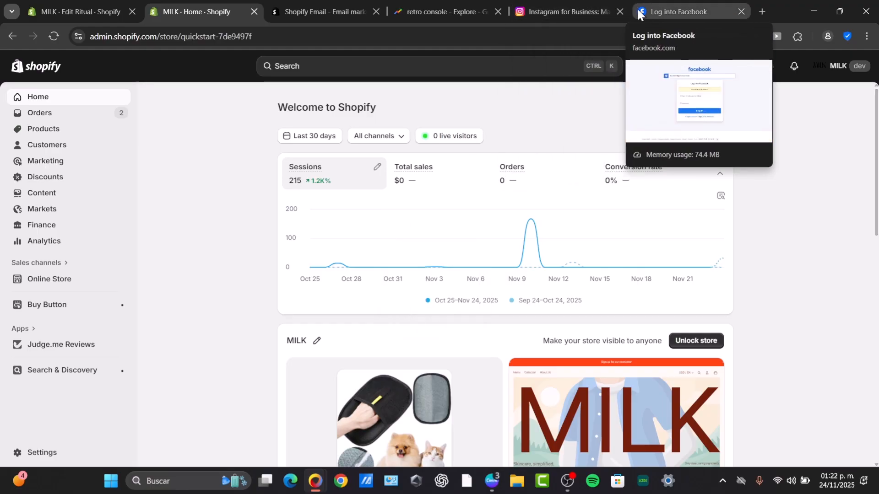
Search the web for "microsoft ad account" and open the Microsoft Advertising site at its sign-in email field.
left_click(727, 12)
left_click(464, 35)
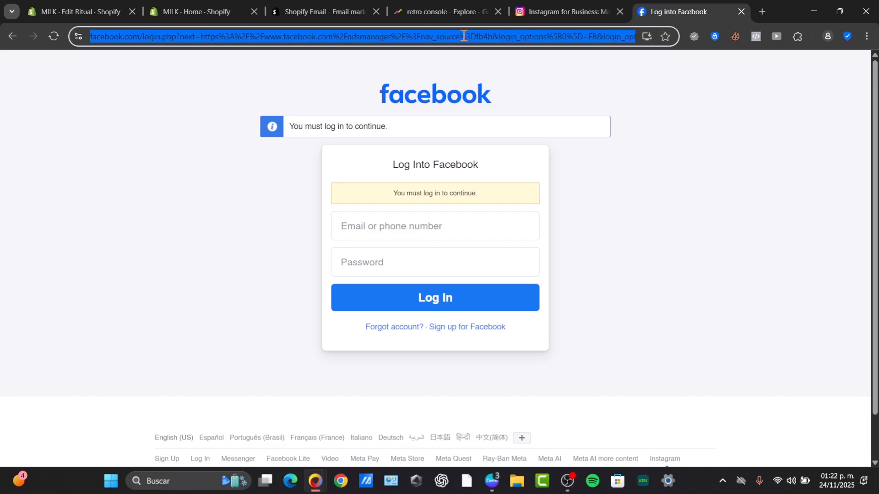
type("micros")
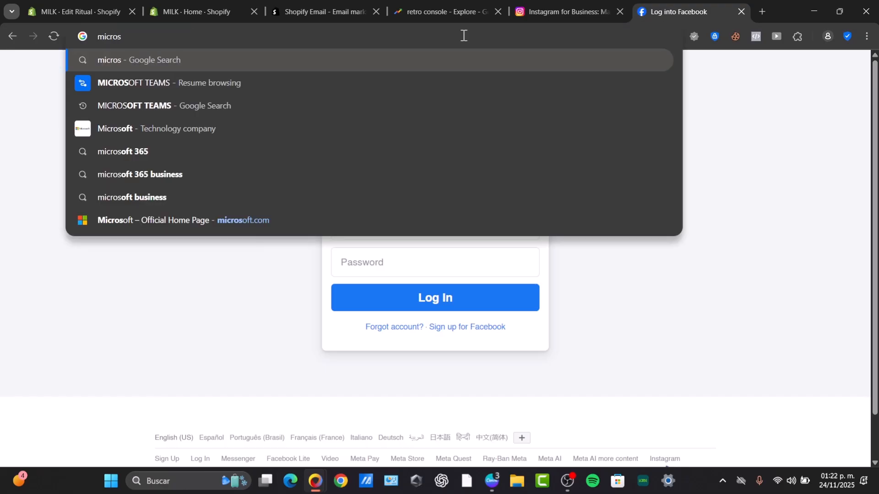
type("oft ad account")
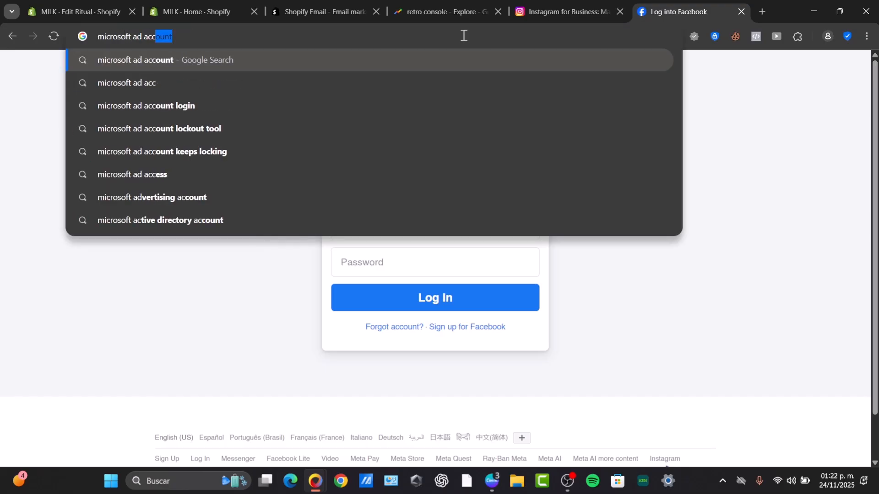
key("Return")
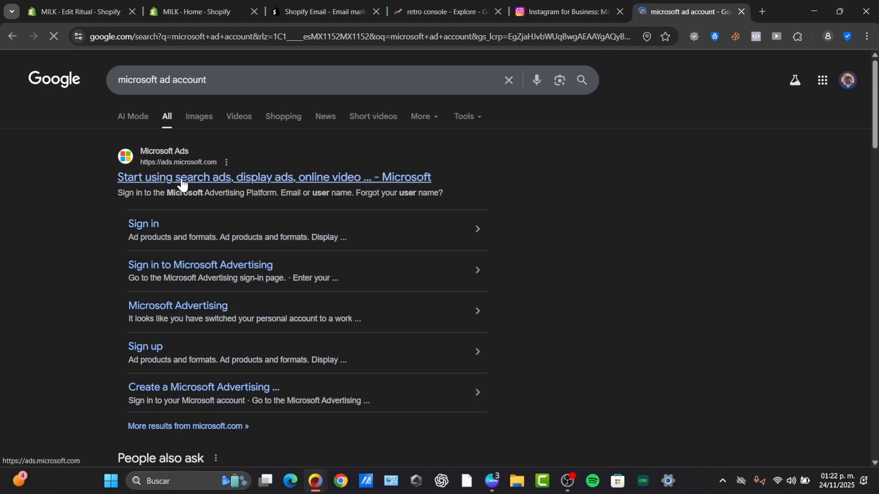
left_click(182, 179)
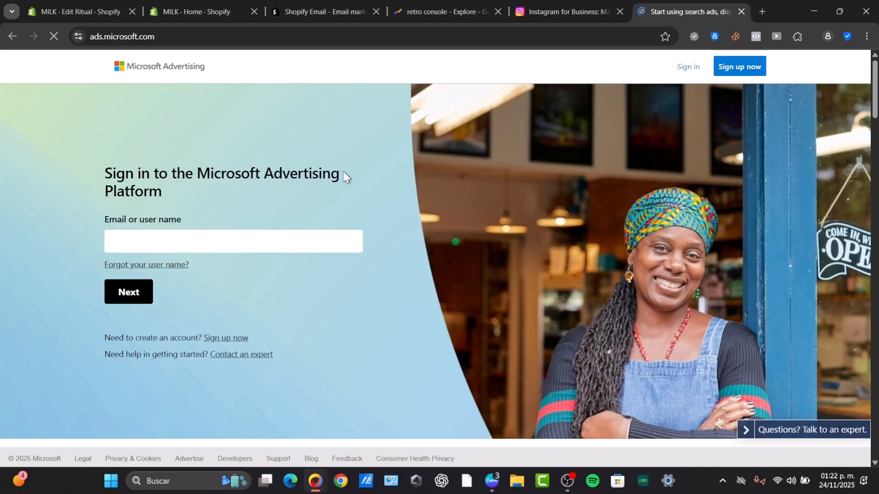
left_click(124, 234)
left_click_drag(158, 174, 323, 186)
left_click(213, 241)
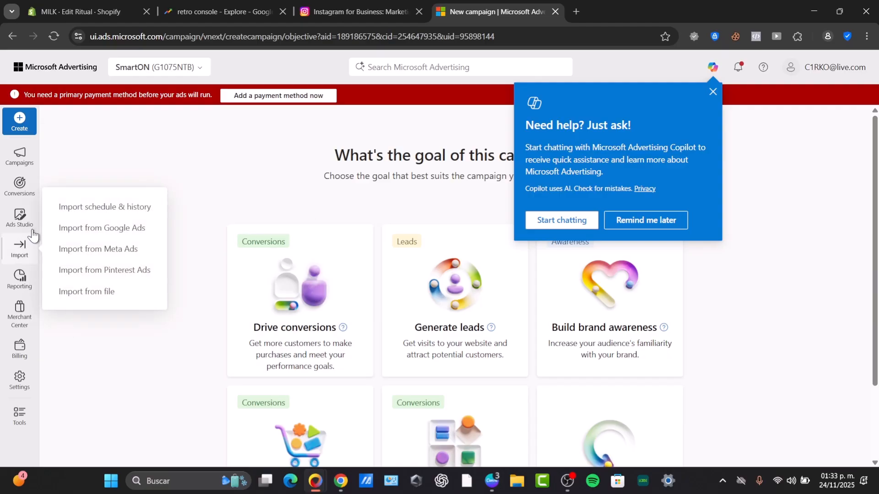
Start a new UET tag named SmartON with the description "This is just an example".
mouse_move(27, 192)
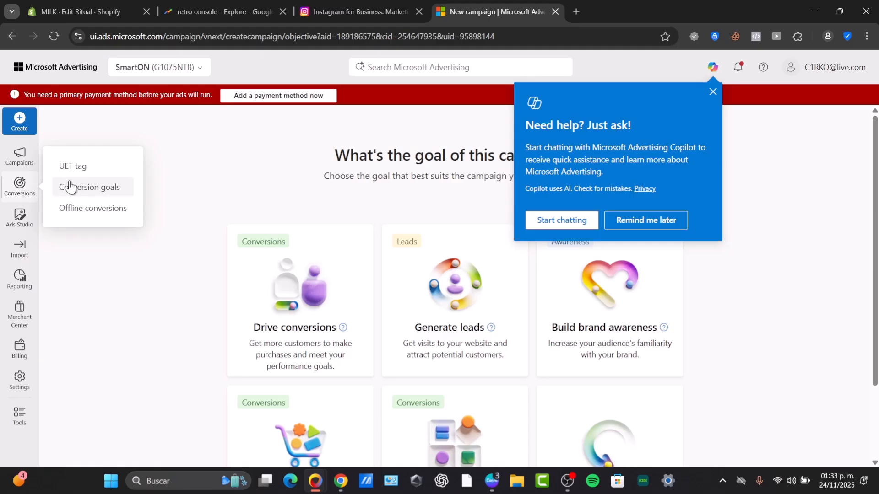
left_click(73, 166)
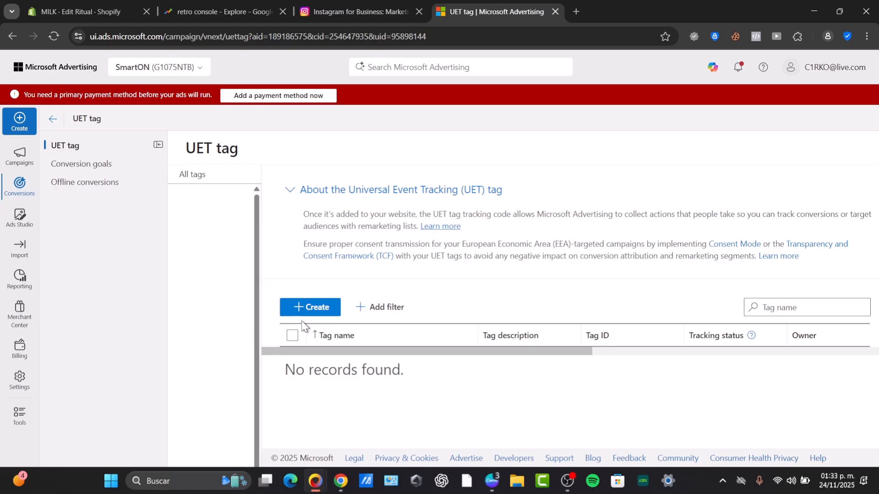
left_click(310, 309)
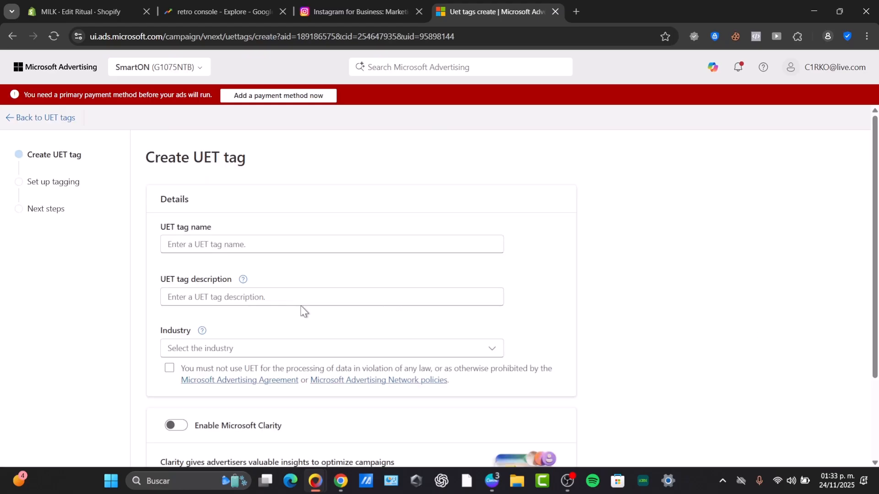
left_click(236, 246)
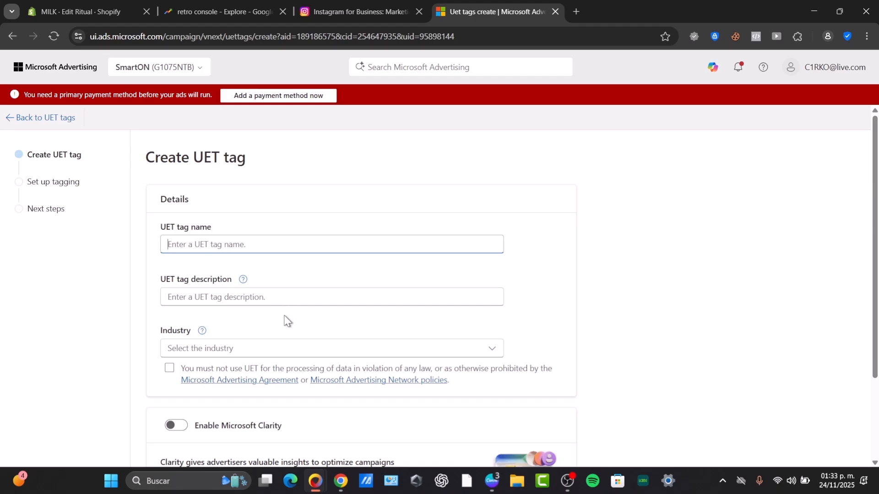
type("SmartON")
left_click(287, 298)
type("Th")
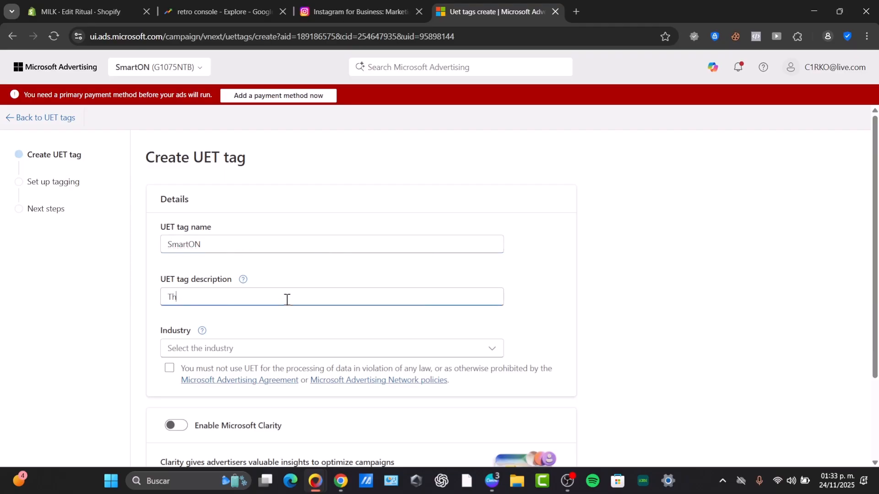
type("is is just an example")
Set the tag's industry to Health & Wellness, accept the UET usage terms and save the tag details.
left_click(328, 348)
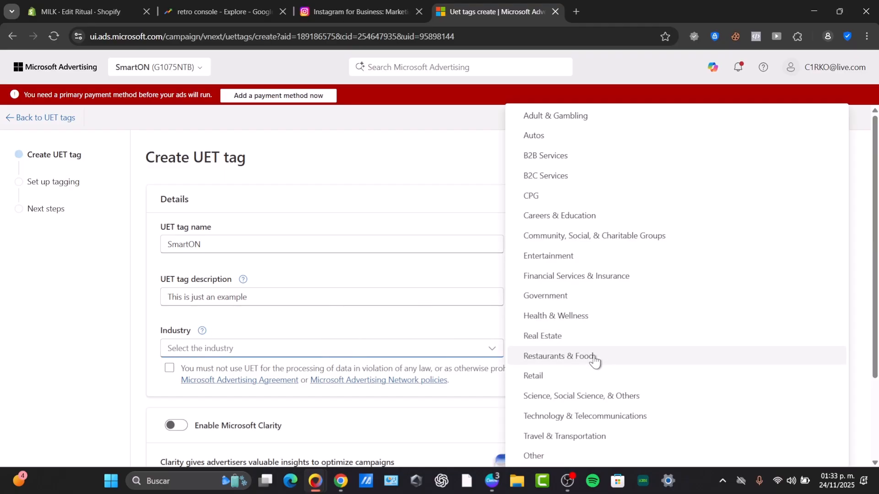
left_click(583, 319)
scroll(293, 323, "down", 3)
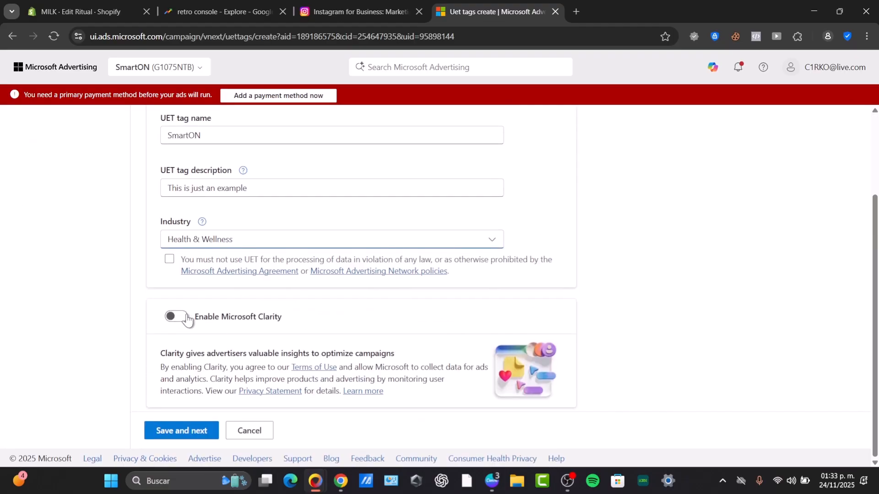
left_click(183, 430)
left_click(169, 259)
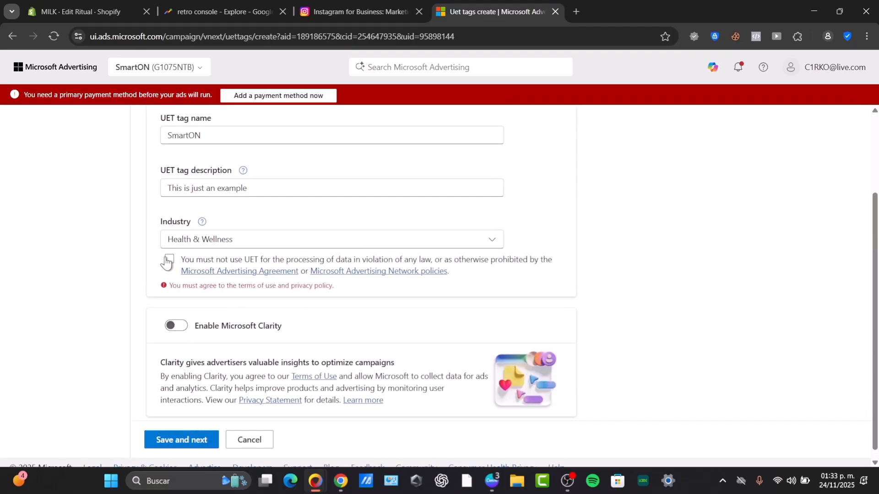
left_click(183, 428)
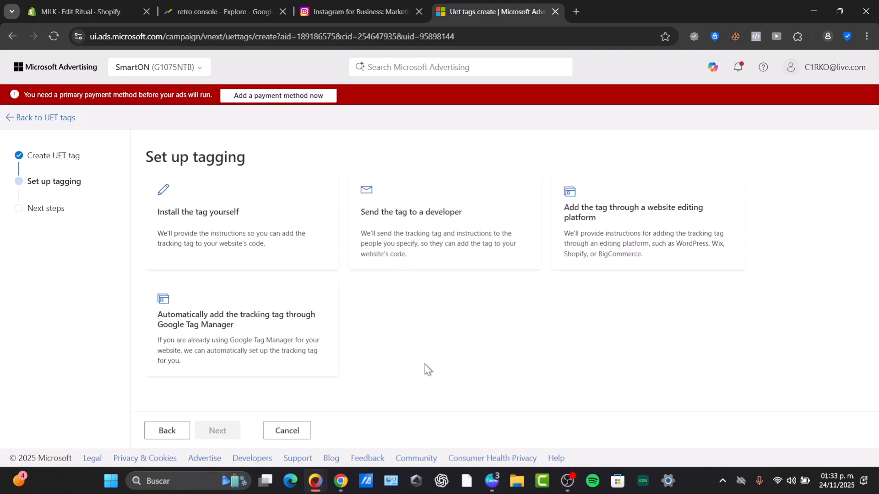
Choose to install the tag yourself and enable consent mode for it.
left_click(221, 232)
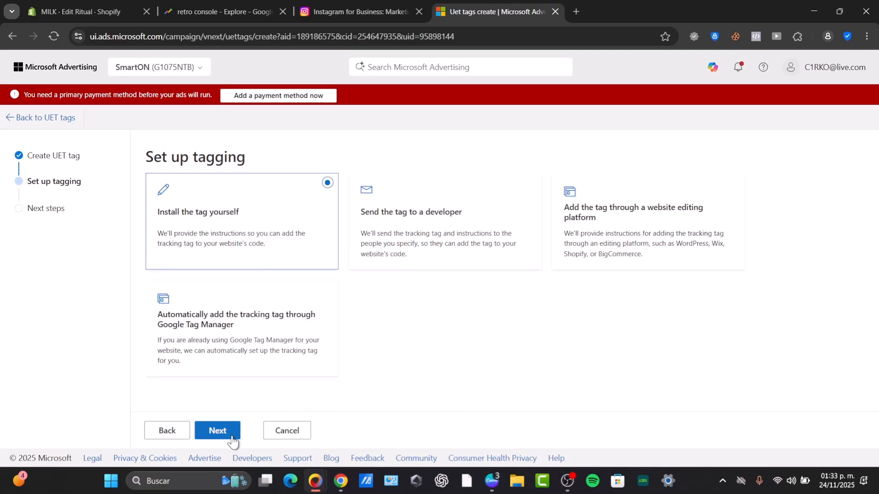
left_click(217, 430)
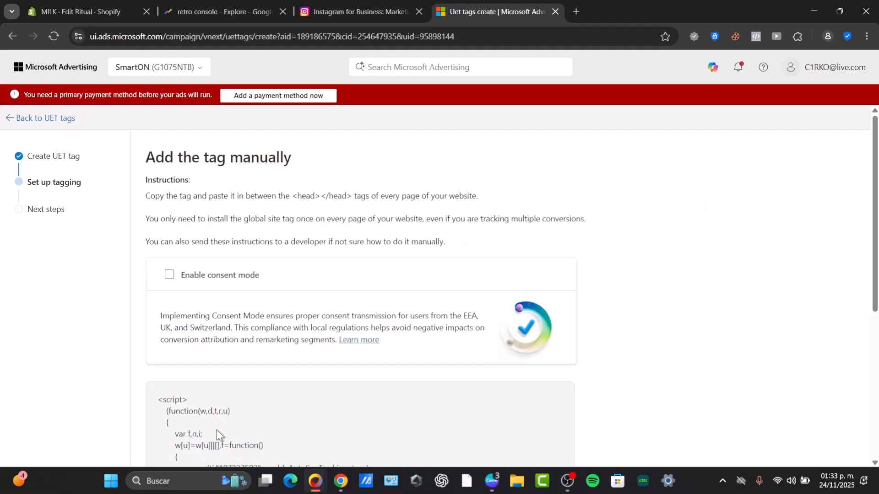
left_click(243, 276)
Copy the full UET tag script and complete the tagging setup.
scroll(309, 307, "down", 3)
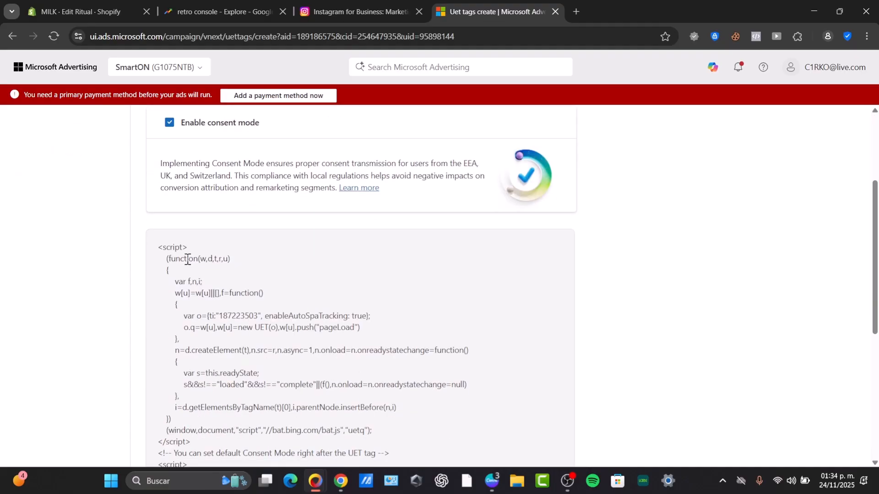
left_click_drag(158, 247, 243, 320)
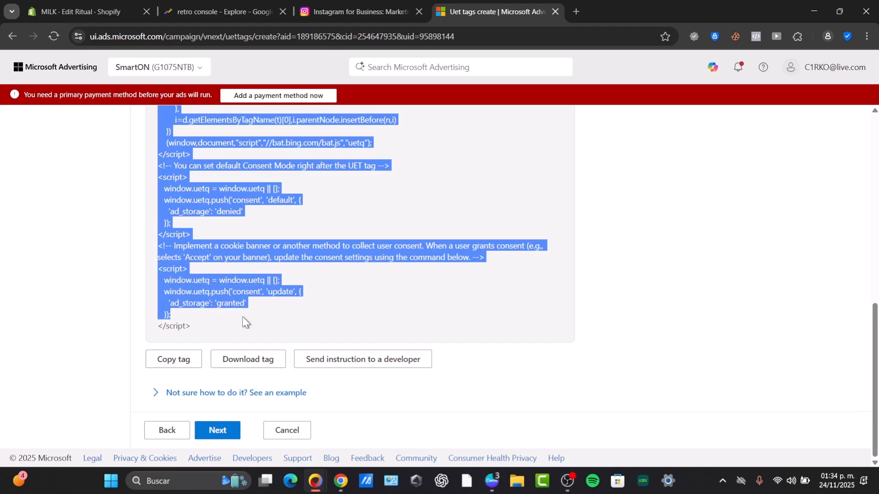
left_click(179, 361)
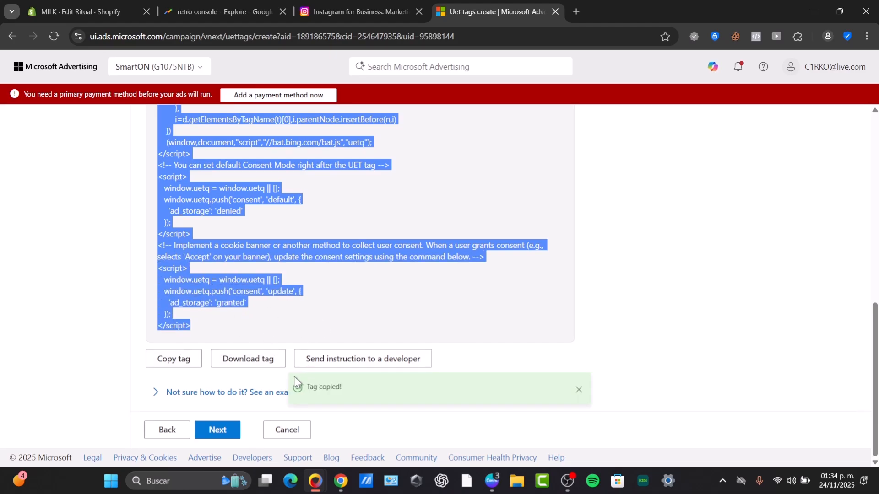
left_click(224, 430)
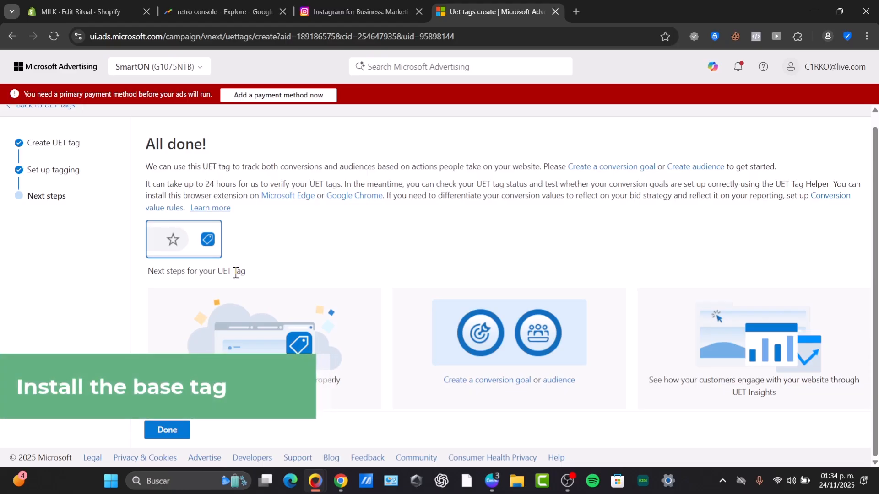
Switch to the Shopify admin and open the current Ritual theme's code for editing.
left_click(80, 11)
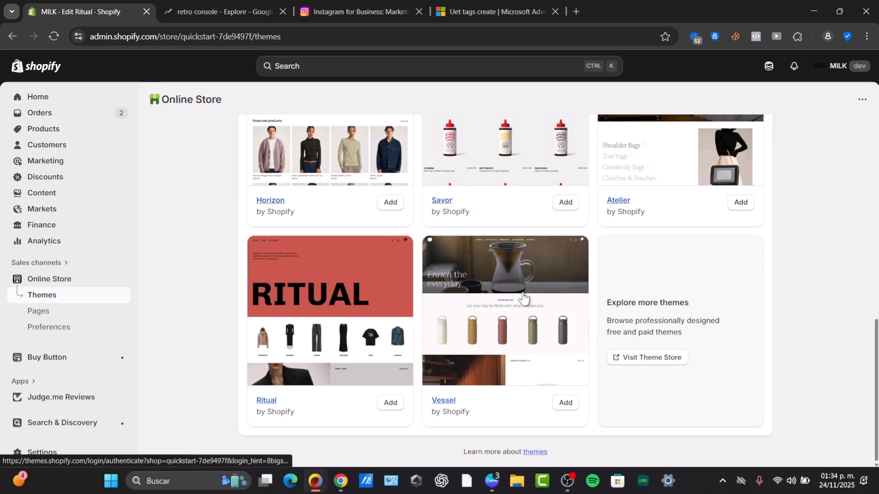
scroll(562, 320, "up", 15)
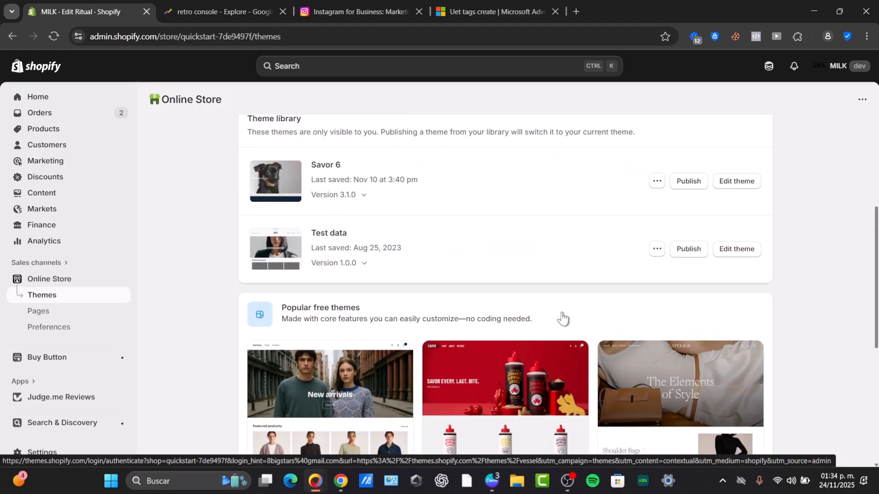
scroll(561, 320, "down", 1)
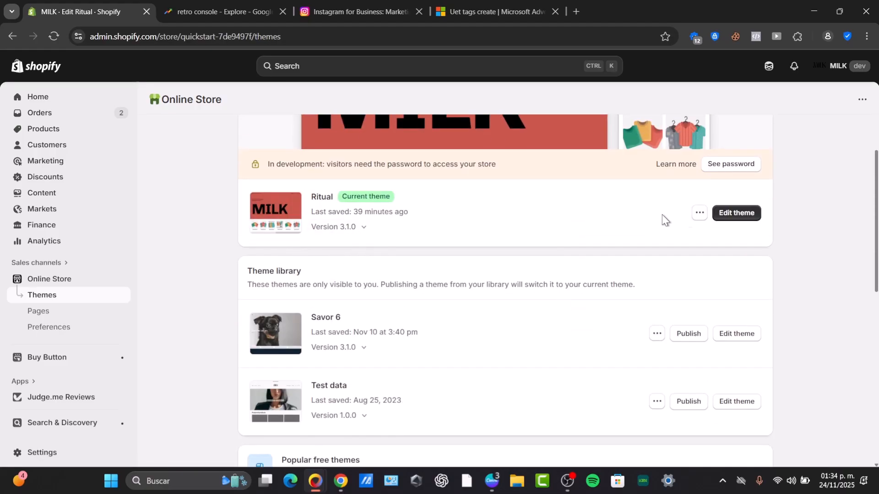
left_click(699, 214)
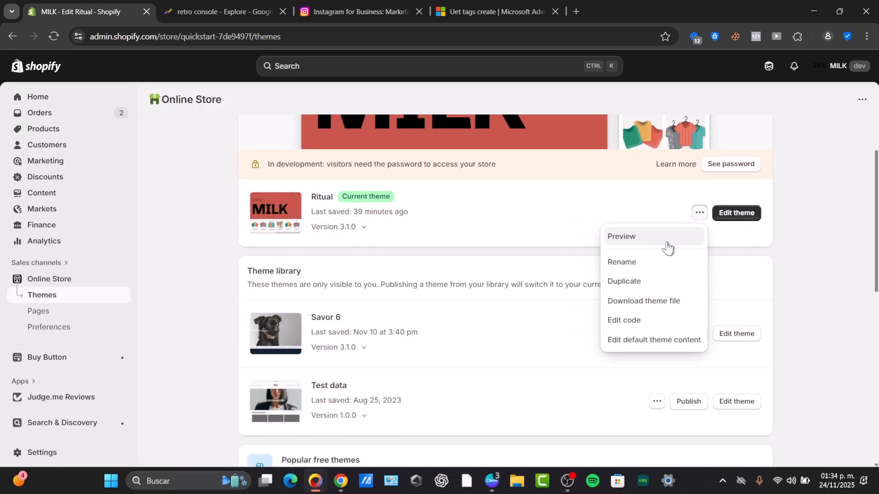
left_click(633, 320)
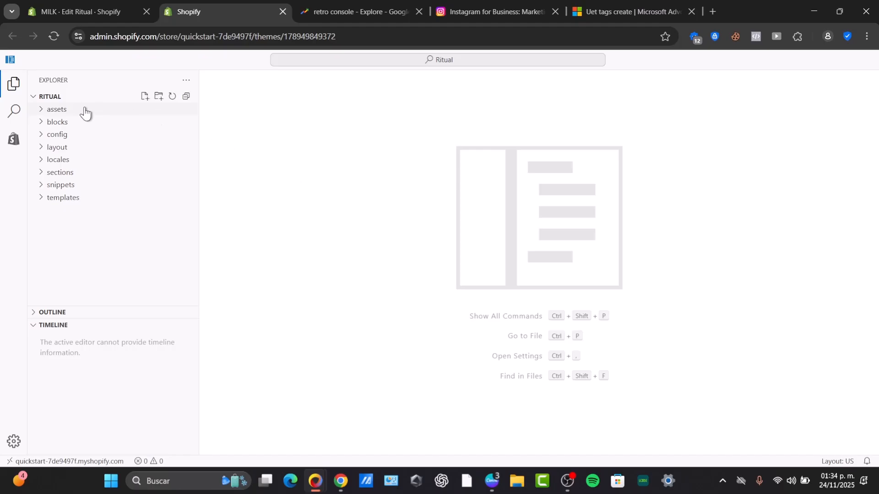
left_click(41, 199)
scroll(80, 248, "down", 1)
scroll(81, 248, "down", 1)
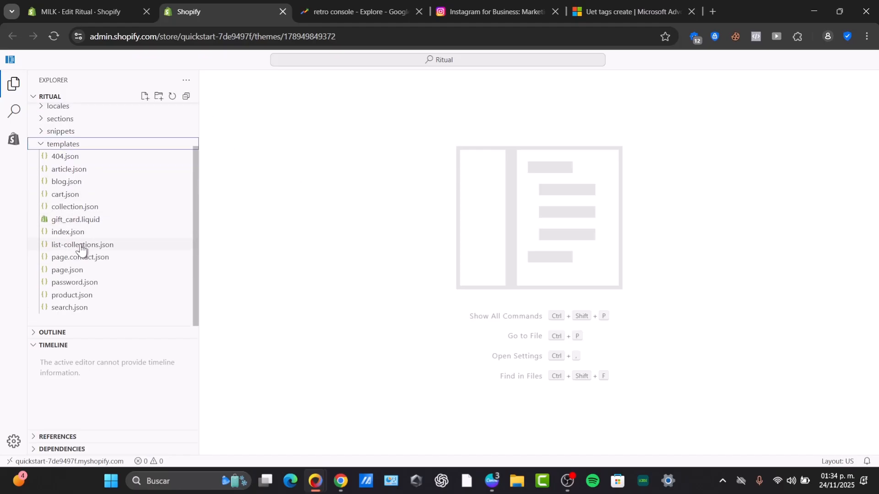
left_click(41, 145)
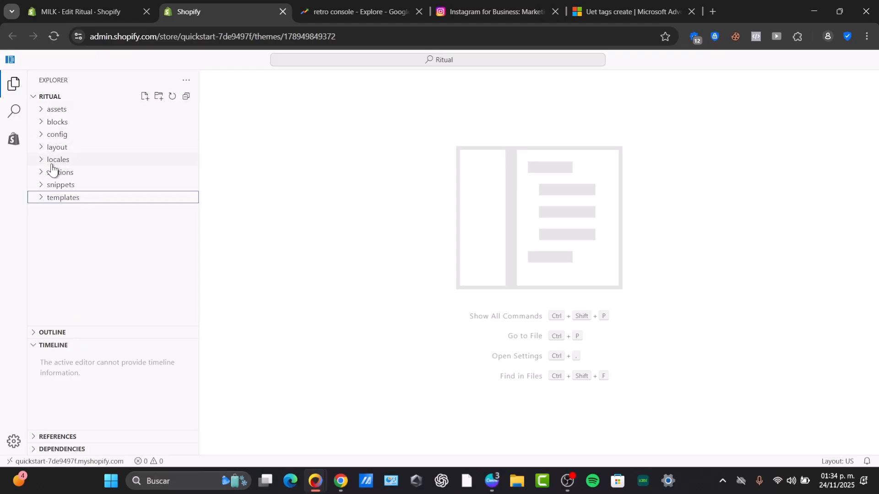
Open theme.liquid from the layout folder and search the file for "head".
left_click(42, 149)
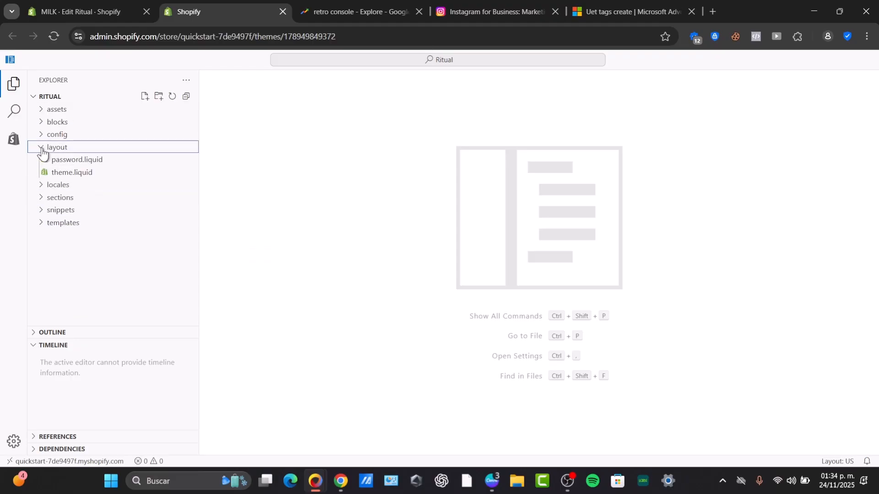
left_click(92, 174)
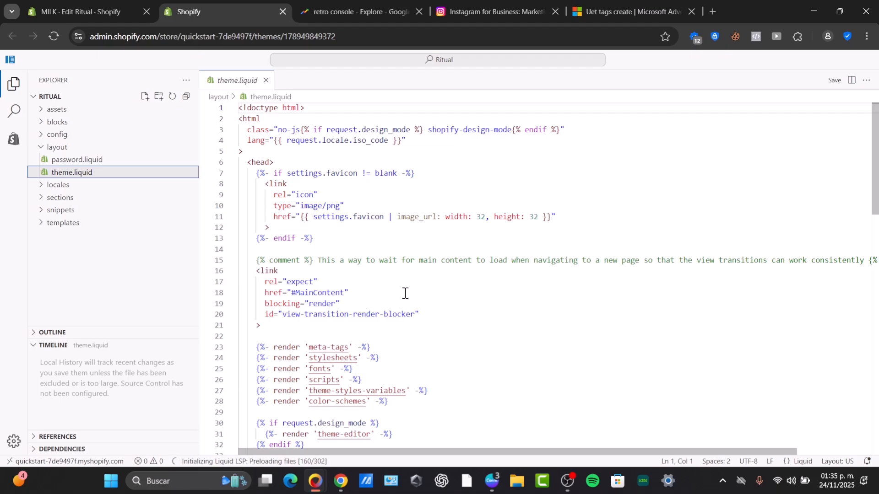
left_click(423, 284)
key("ctrl+f")
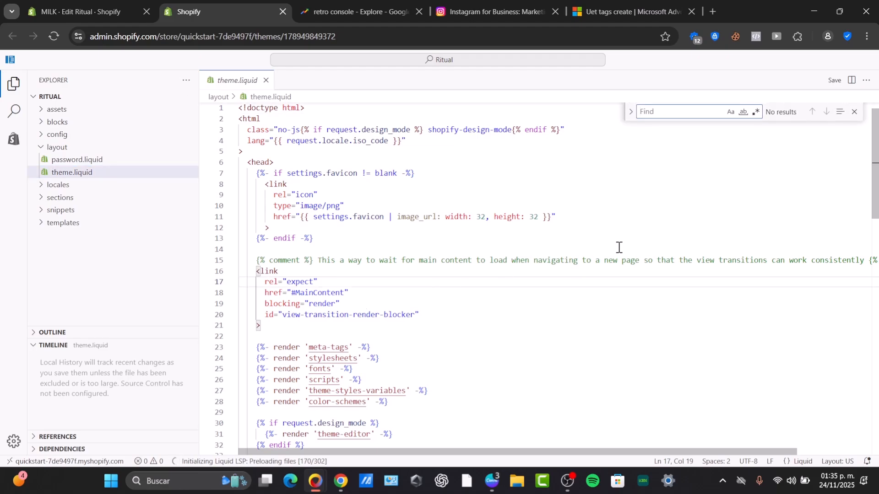
type("head")
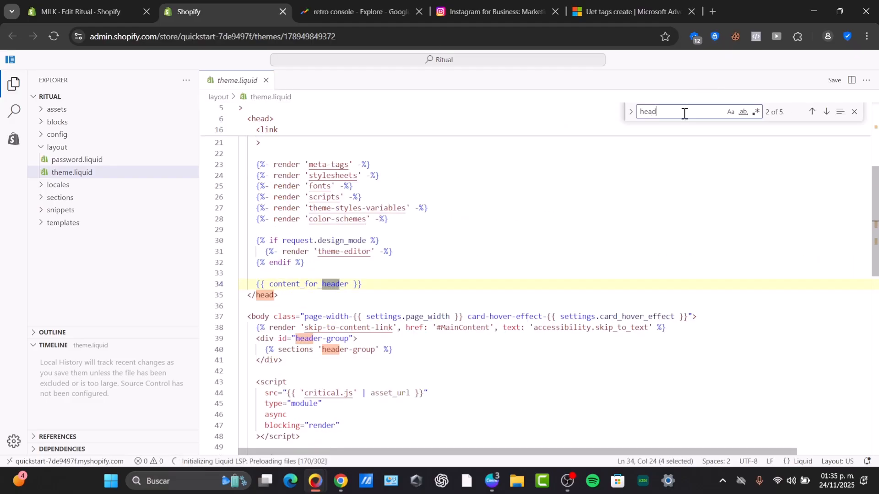
Paste the copied UET tag script on empty line 36, just below the closing head tag, and save theme.liquid.
left_click(265, 306)
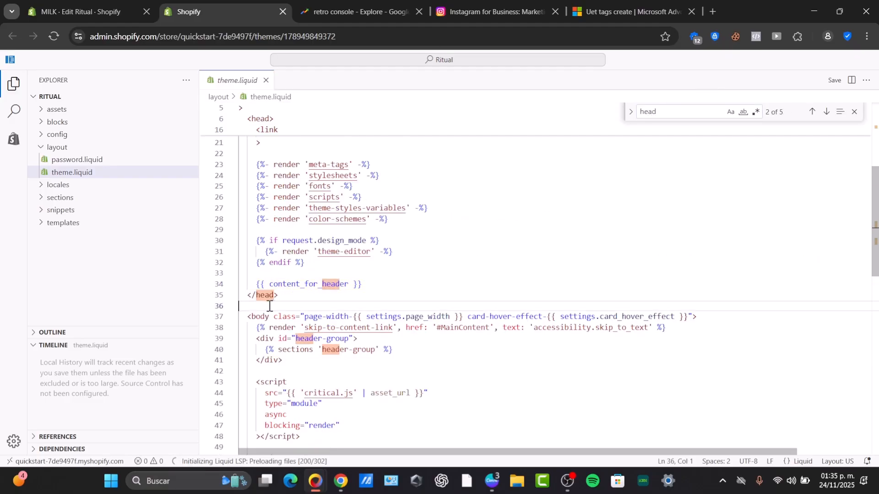
key("ctrl+v")
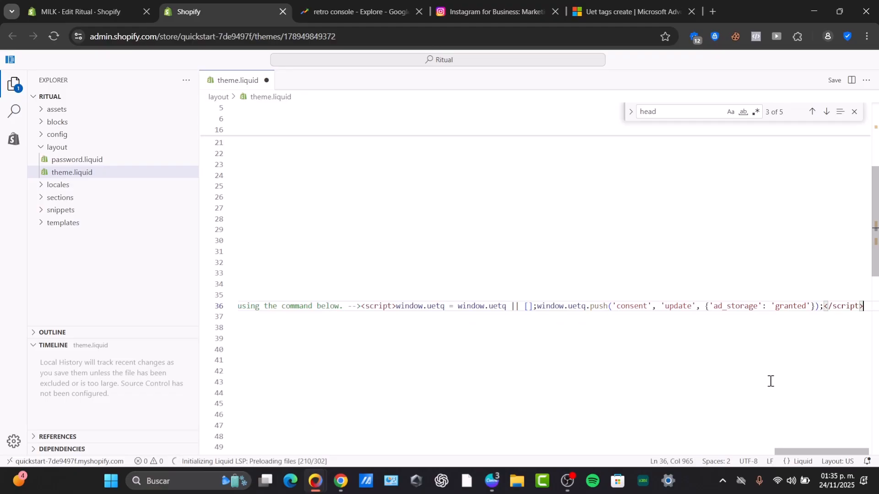
left_click_drag(811, 451, 198, 419)
left_click(834, 86)
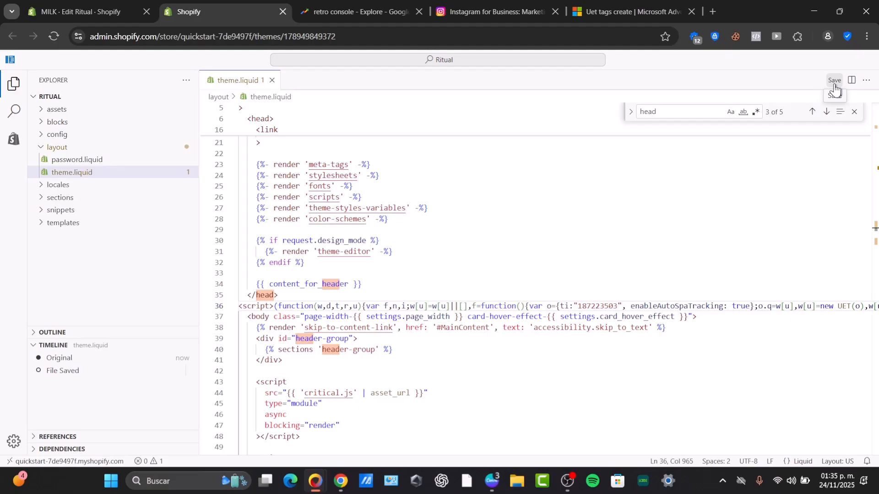
Save theme.liquid, close the file and go back from the code editor to the Shopify admin.
left_click(835, 90)
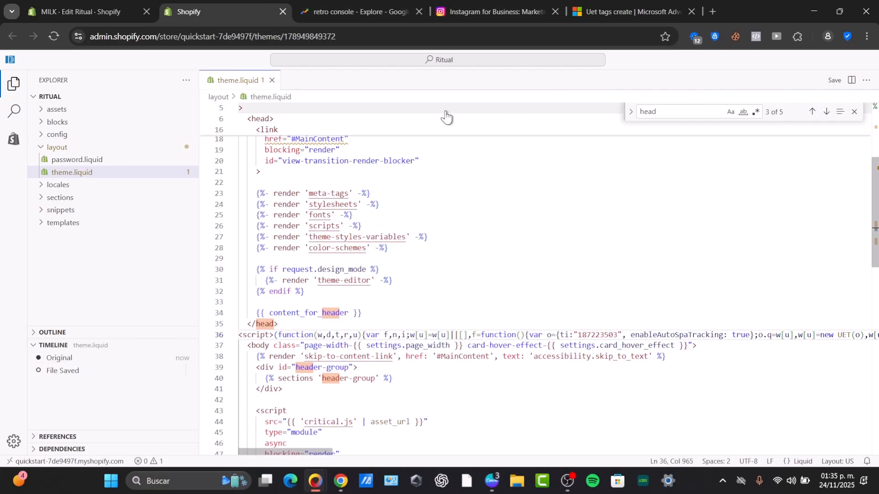
left_click(272, 80)
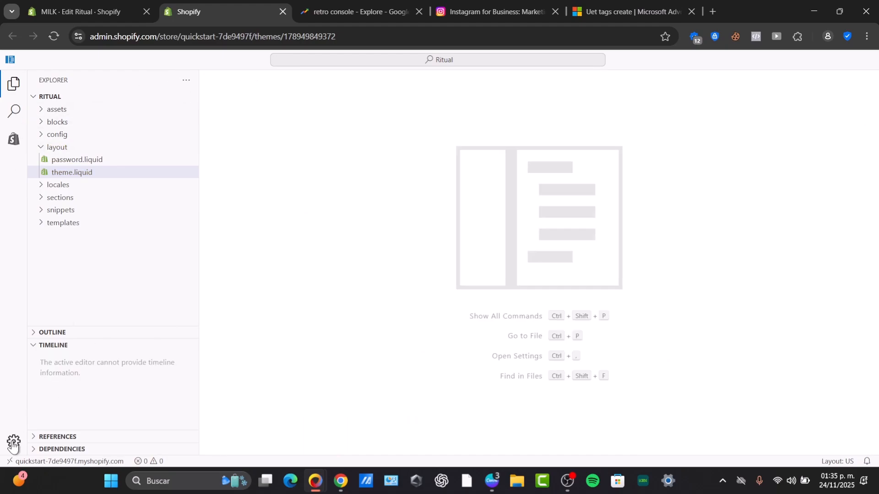
left_click(15, 141)
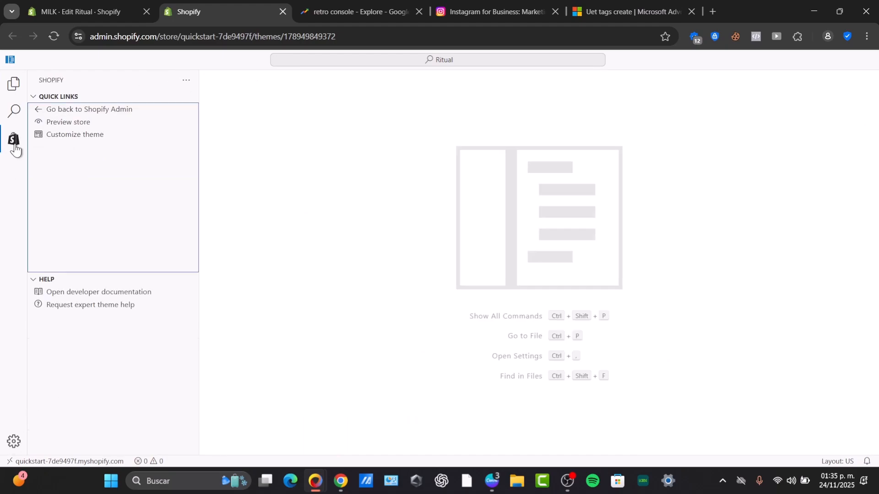
left_click(50, 111)
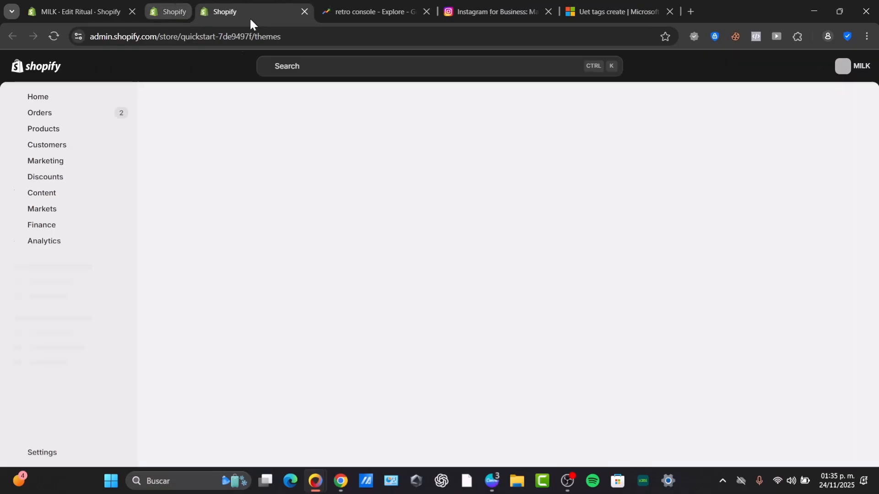
left_click(253, 12)
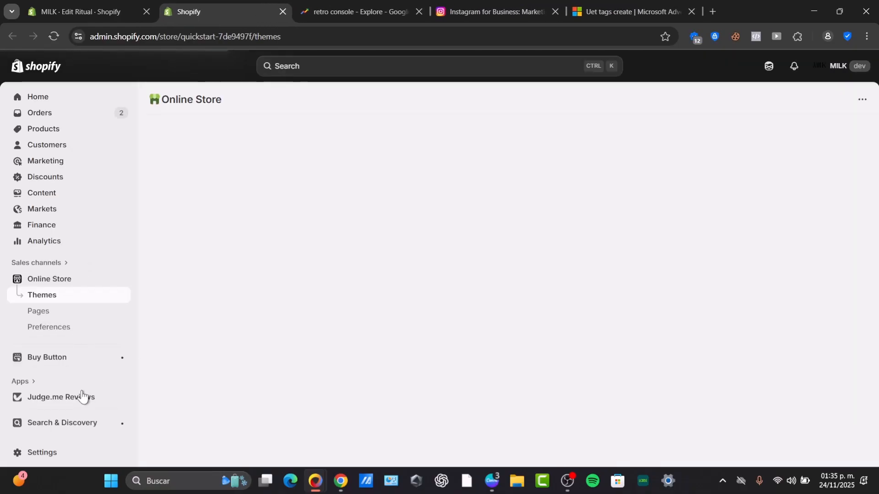
Open the store's checkout settings and look through the page from customer contact method down to the advanced preferences.
left_click(53, 454)
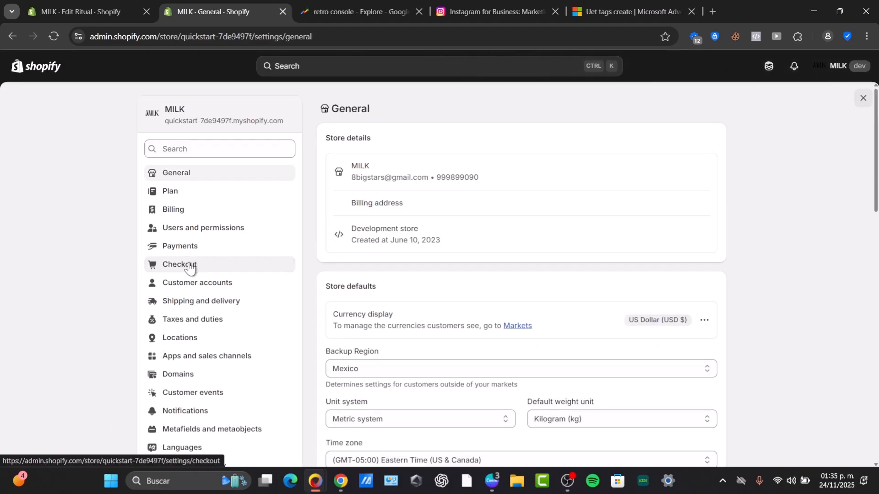
left_click(195, 265)
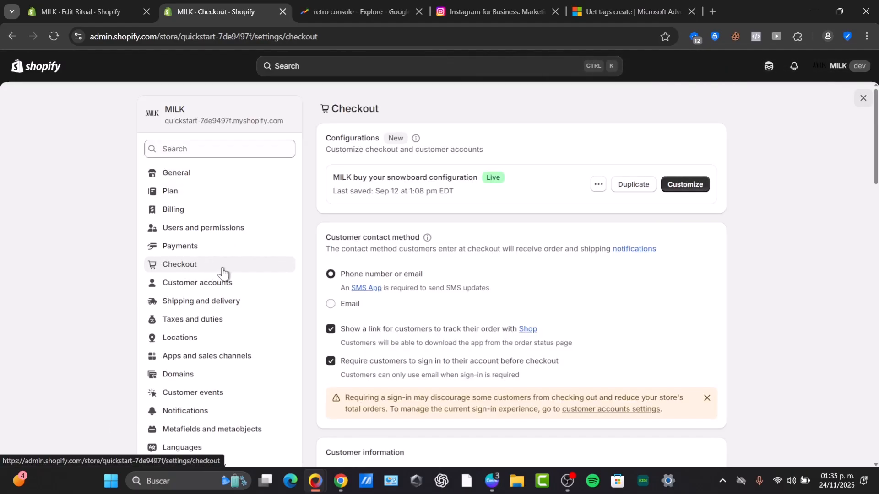
scroll(427, 280, "down", 10)
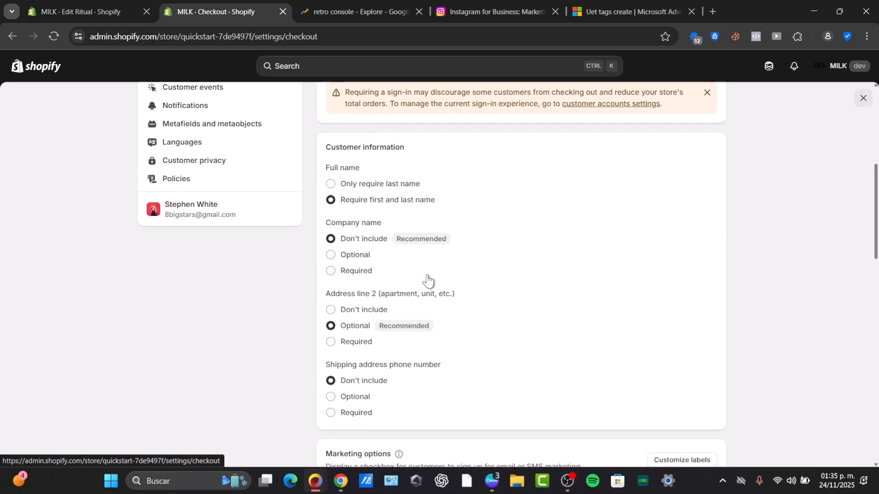
scroll(428, 281, "down", 6)
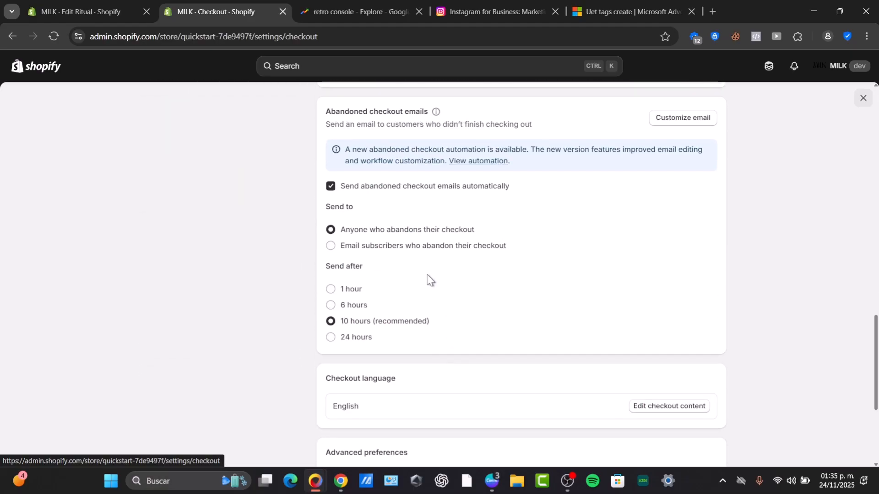
scroll(429, 281, "down", 5)
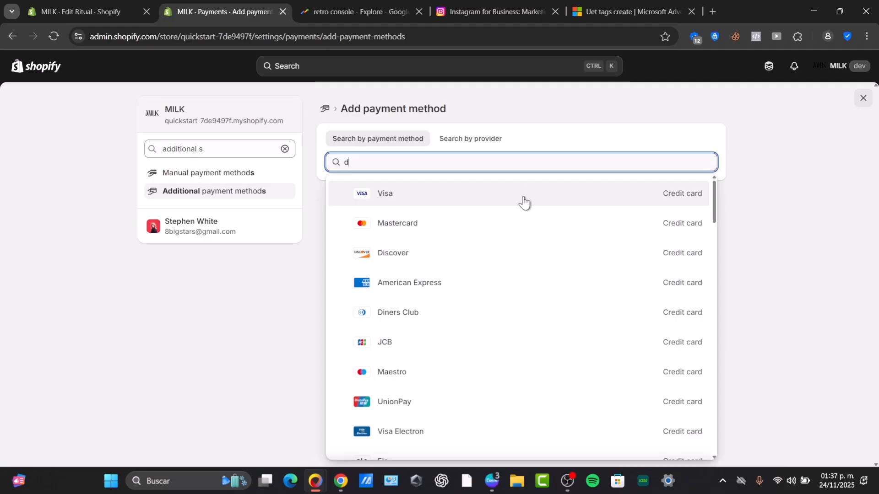
Filter the additional payment methods search by Visa and Mastercard.
left_click(489, 200)
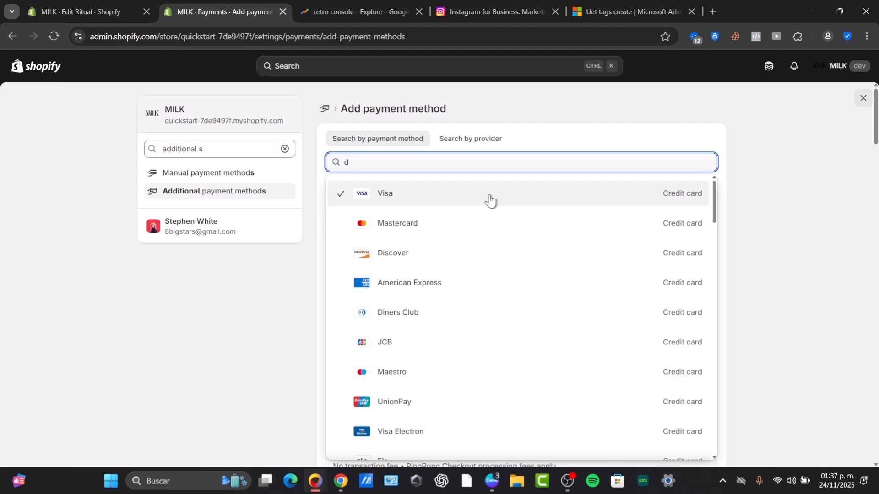
left_click(463, 225)
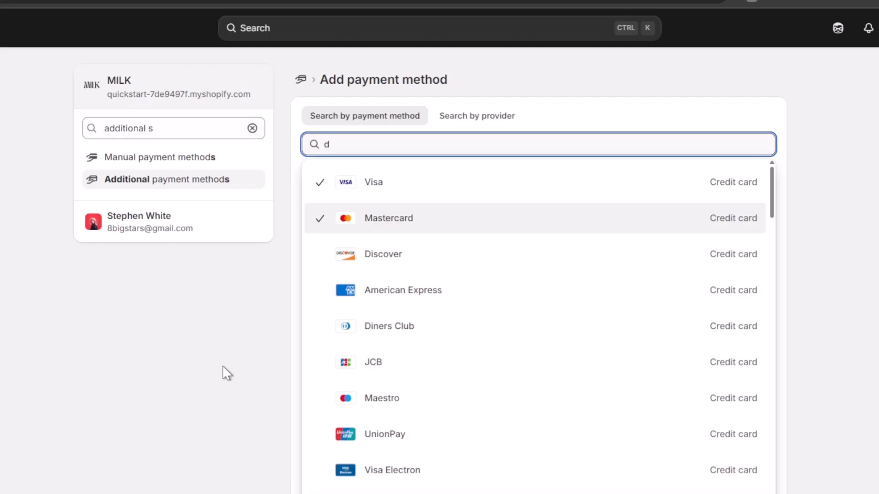
Search the store settings for "thank you" and open the checkout Upgrade guide.
triple_click(160, 130)
type("thank")
key("BackSpace")
key("BackSpace")
key("BackSpace")
type("hank ")
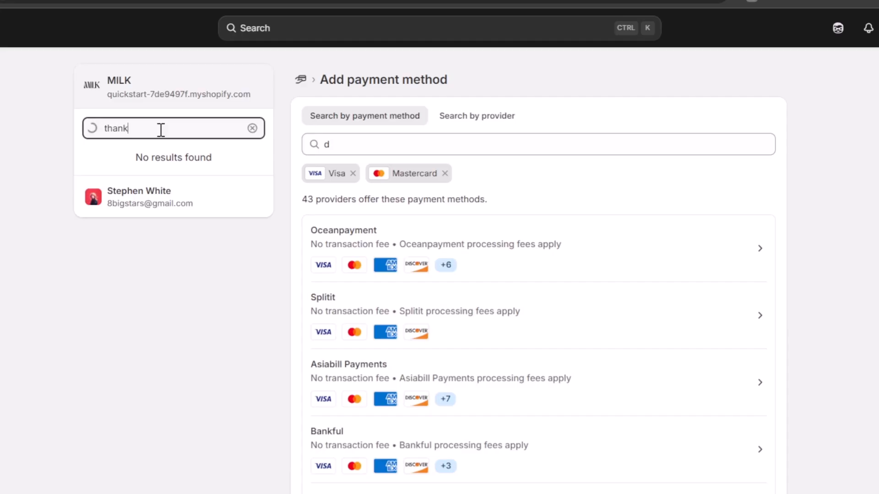
type("you")
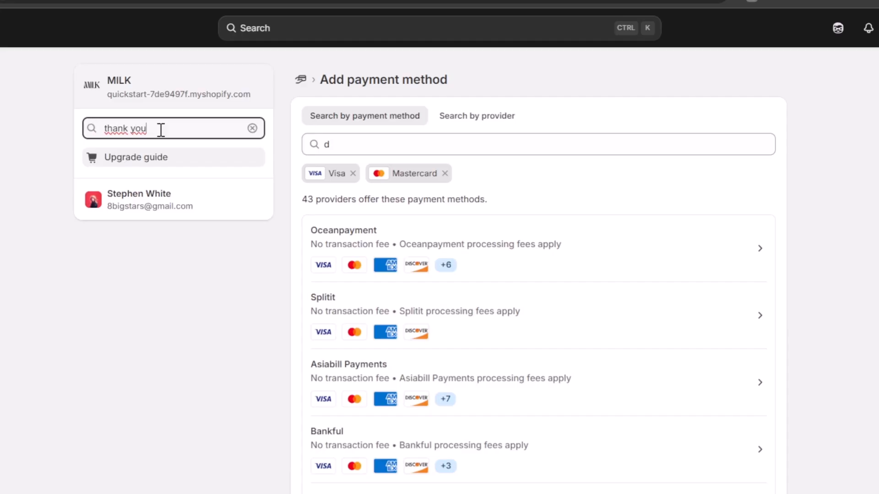
left_click(192, 157)
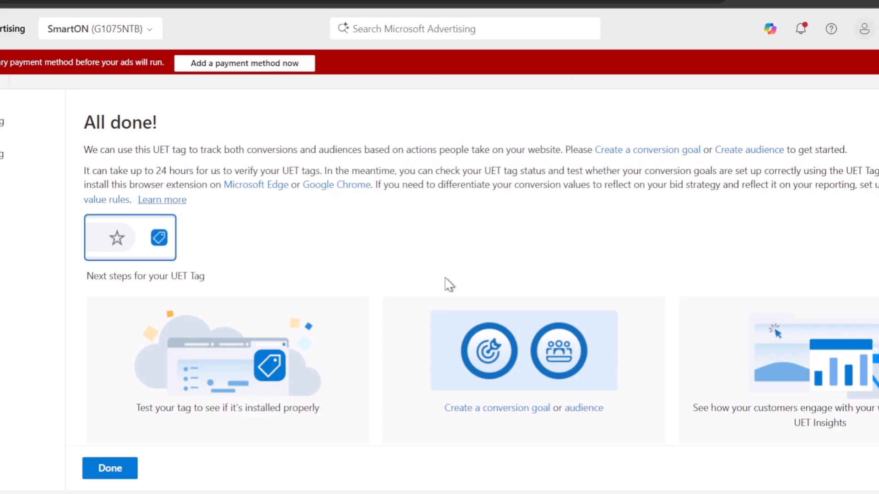
Switch to Microsoft Advertising and finish the UET tag setup from its completion page.
left_click(98, 476)
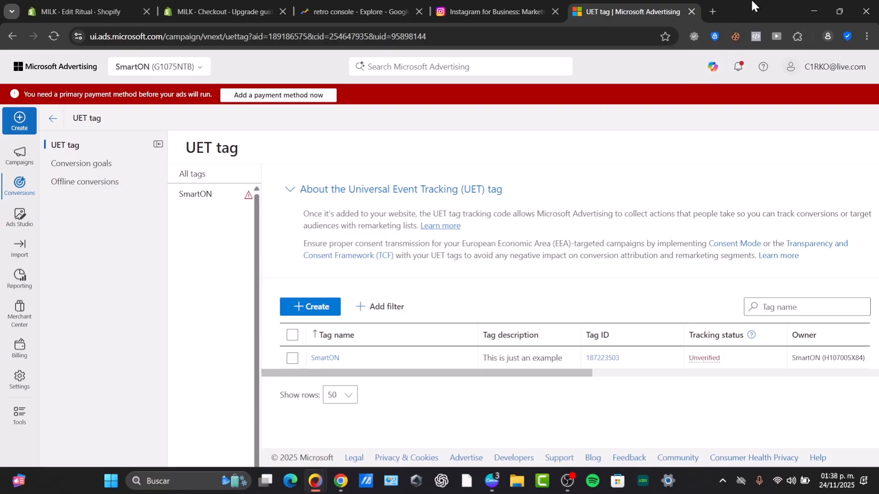
Search Google for "microsoft UET tag" in a new browser tab and read the help article "What is UET and how can it help me?".
left_click(720, 13)
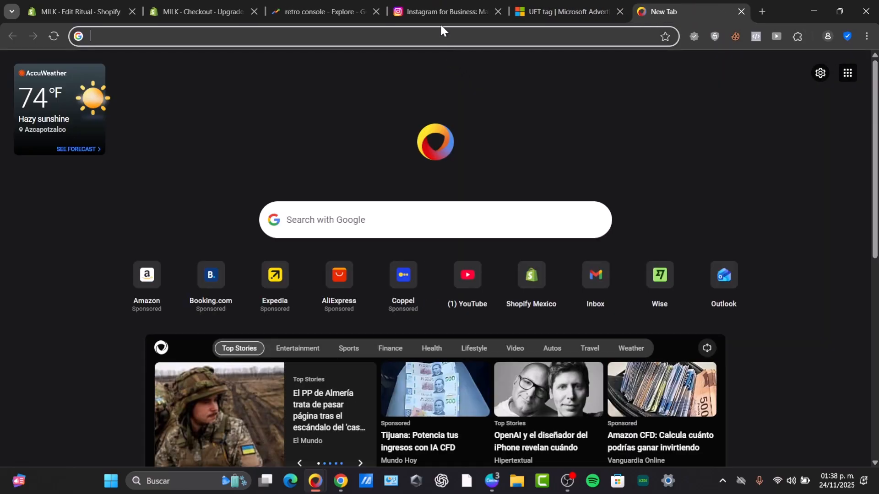
type("micro")
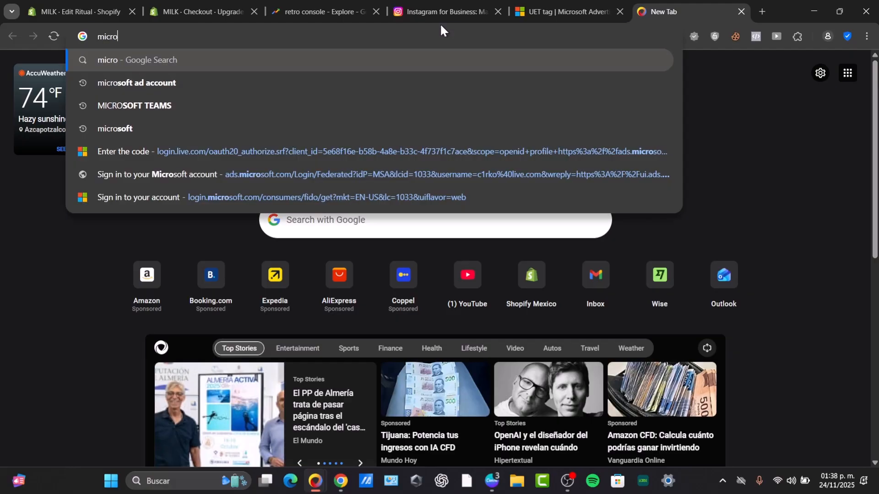
type("soft UET tag")
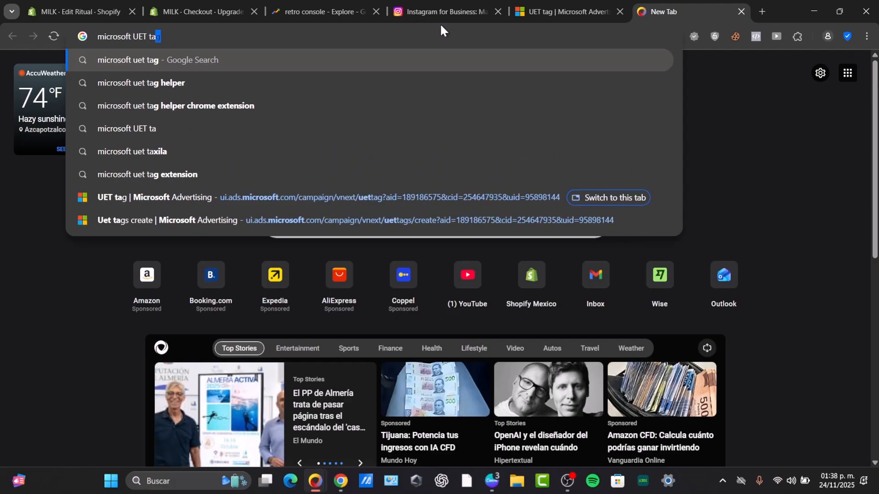
key("Return")
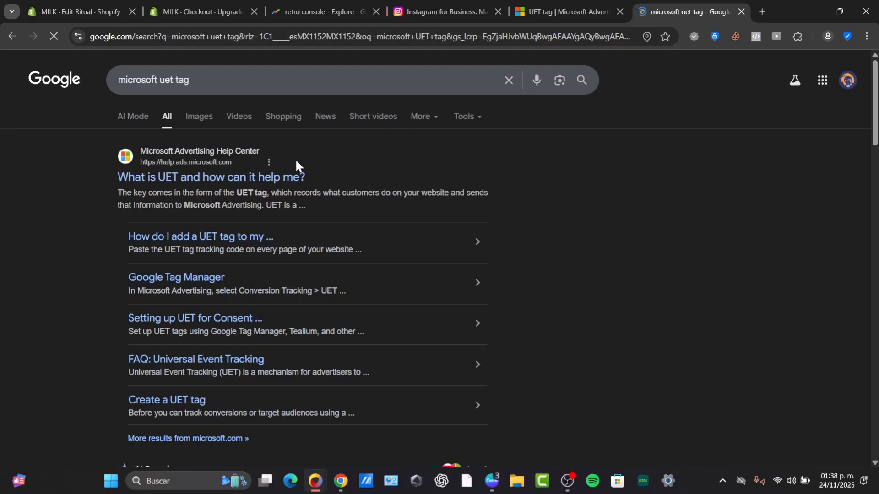
left_click(281, 179)
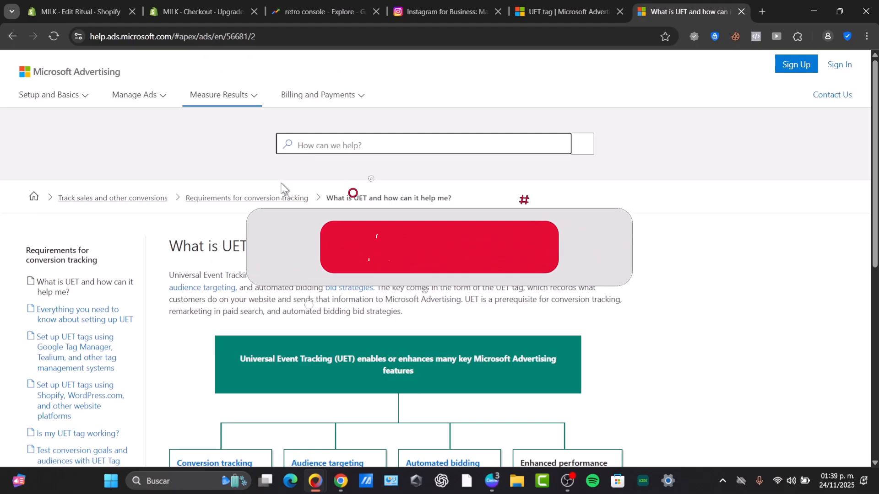
scroll(381, 290, "down", 3)
scroll(381, 290, "down", 3)
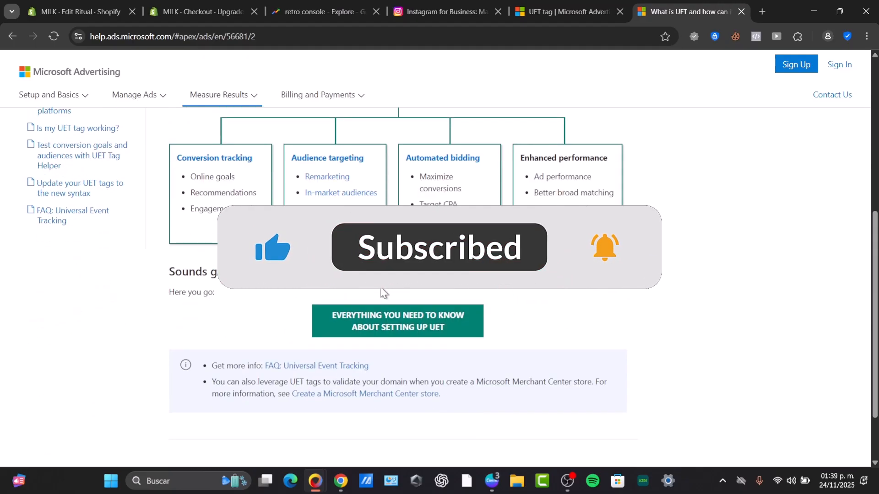